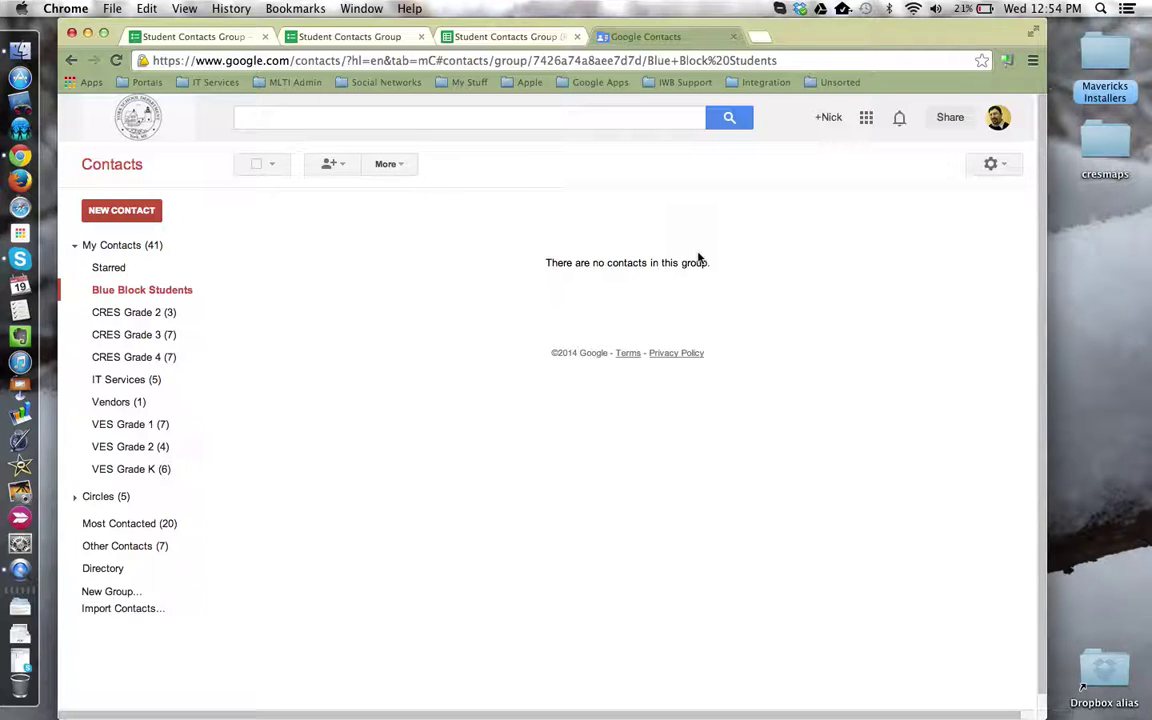
Try adding people to the empty Blue Block Students group, then return to the Student Contacts Group form editor
click(868, 118)
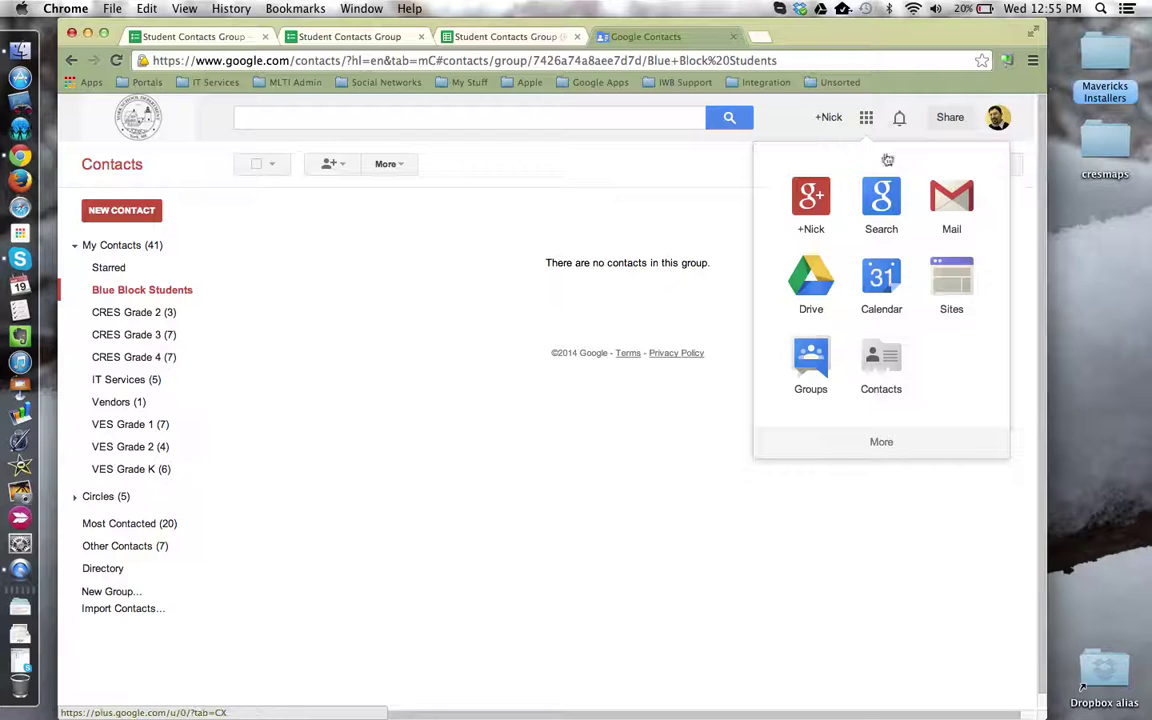
click(866, 117)
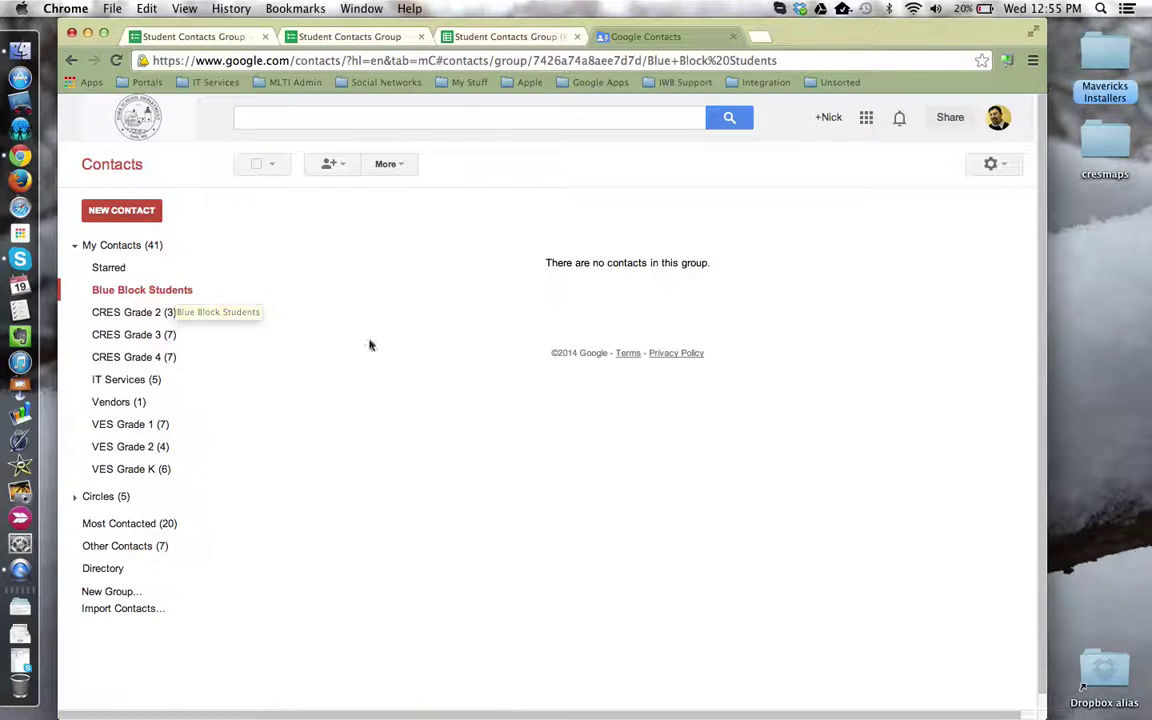
click(341, 169)
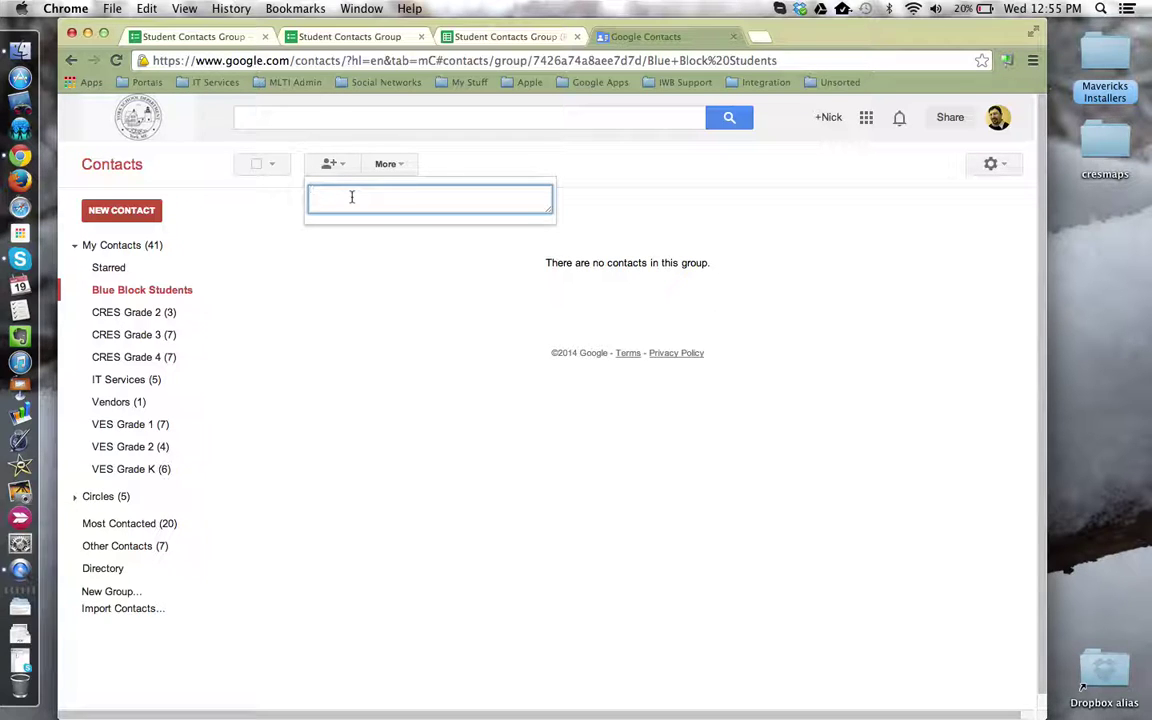
click(350, 166)
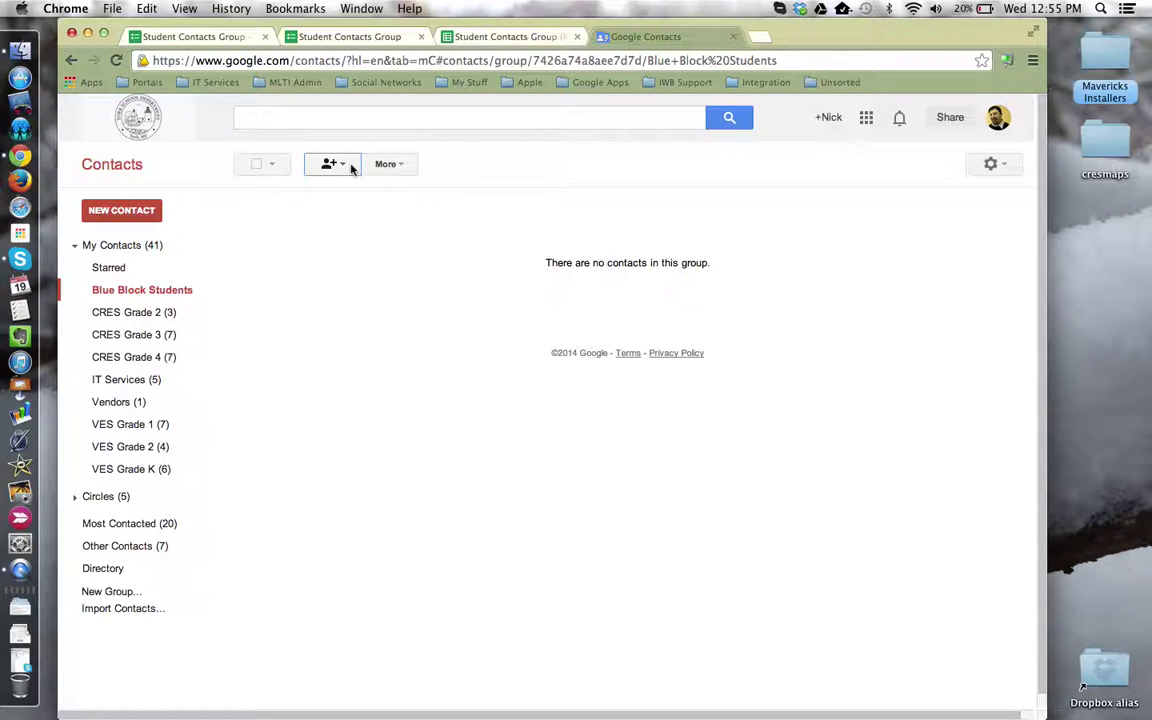
click(240, 36)
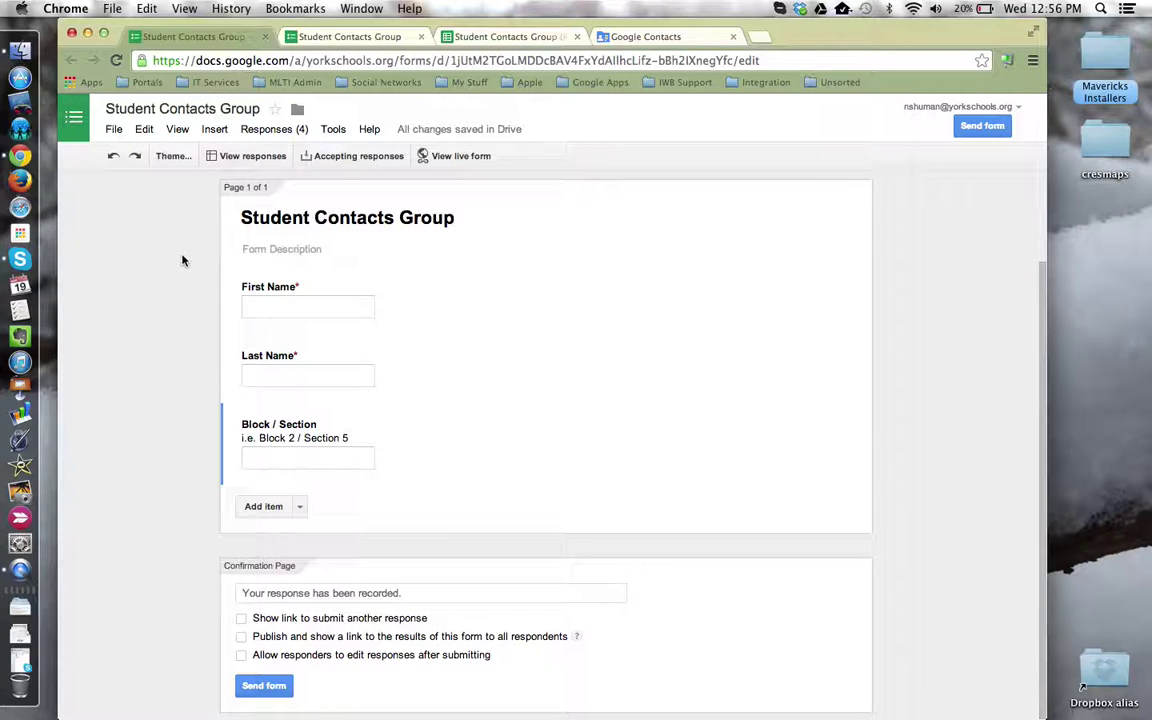
Review the form's questions and settings, then go to the live Student Contacts Group form
scroll(175, 376, up, 2)
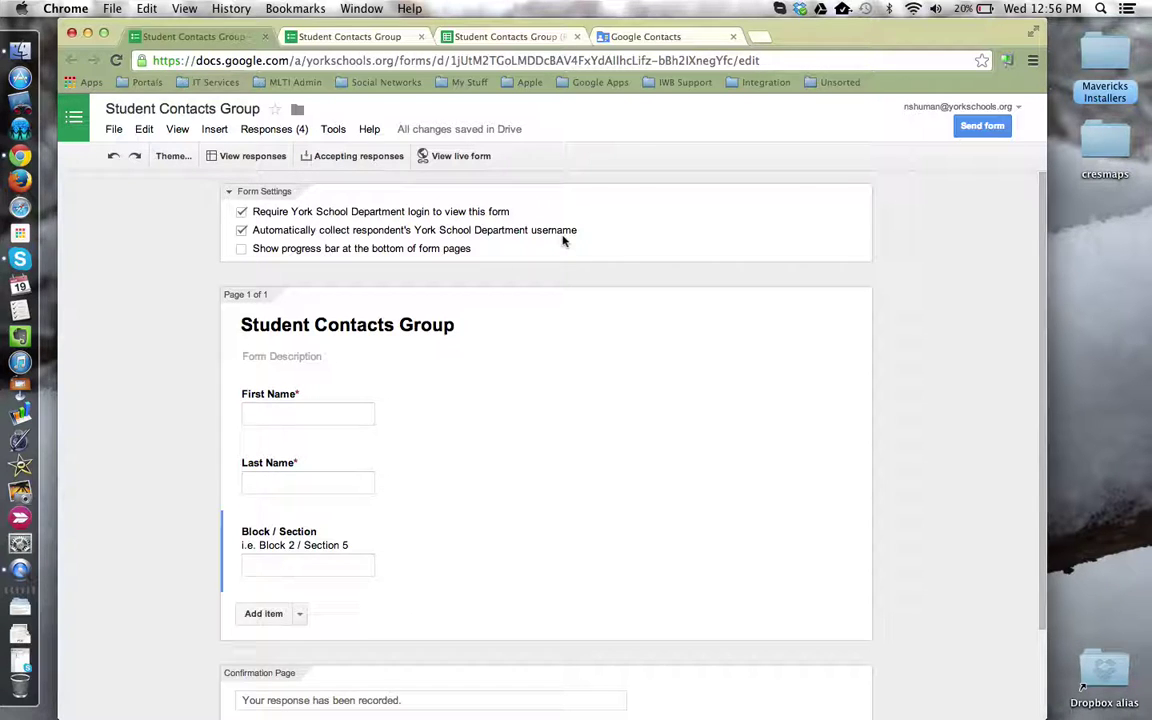
mouse_move(300, 405)
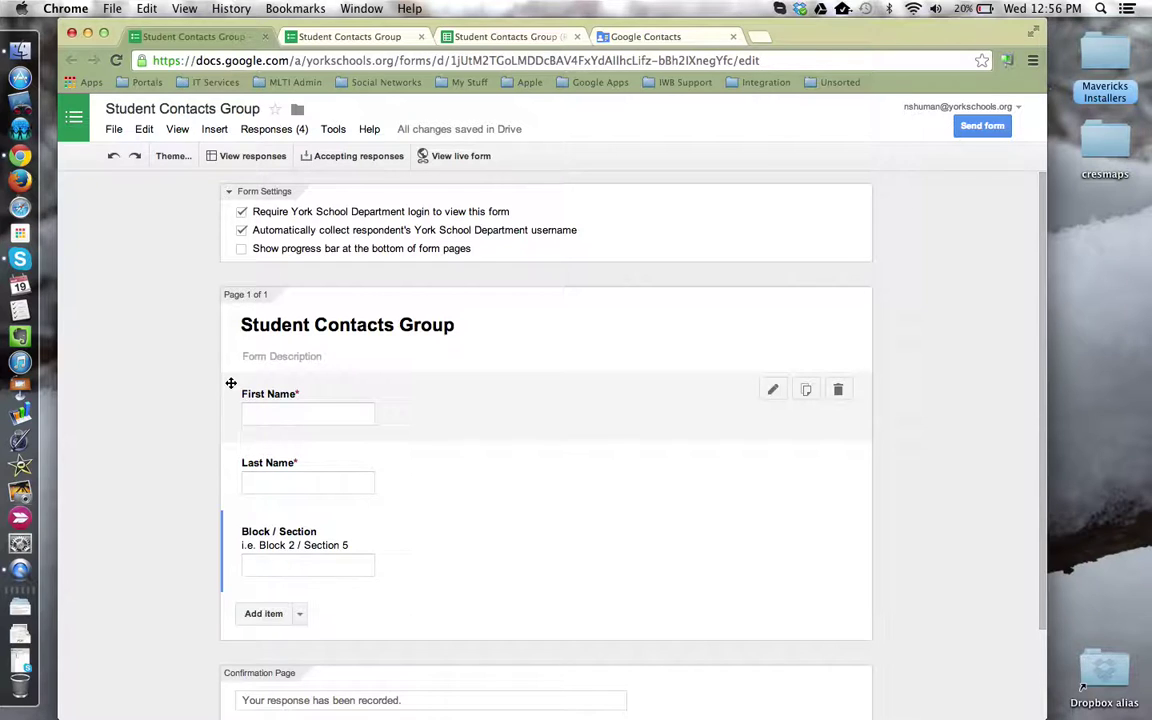
scroll(230, 382, down, 1)
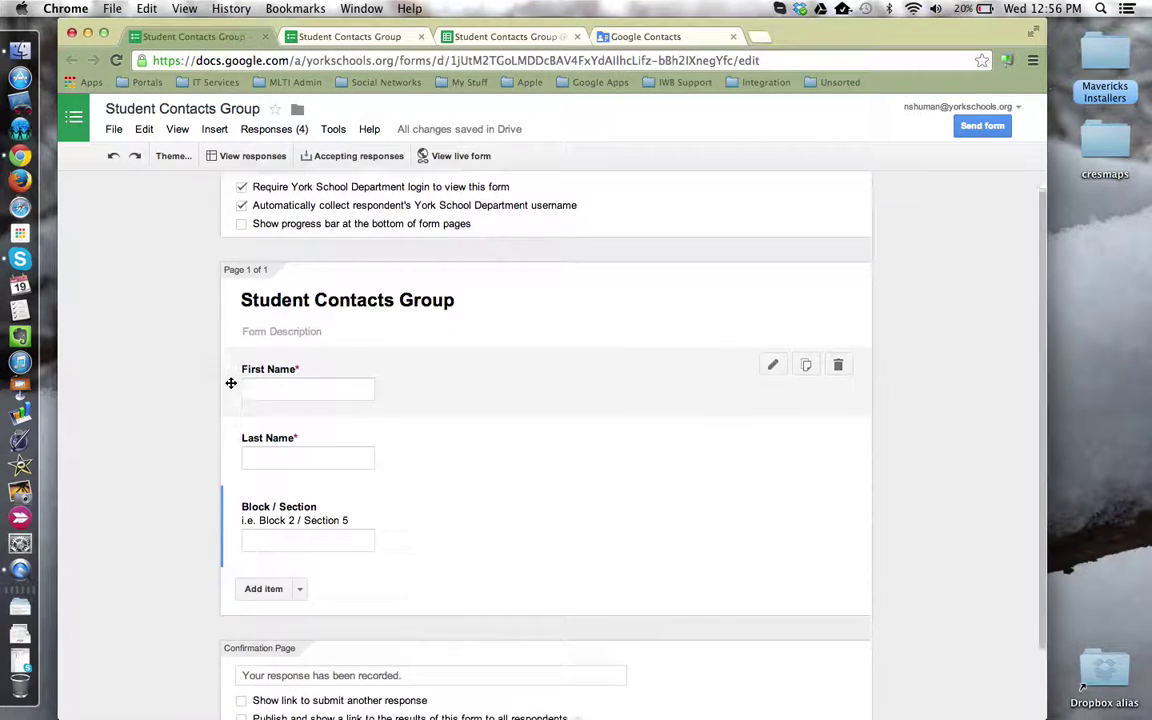
scroll(230, 381, down, 2)
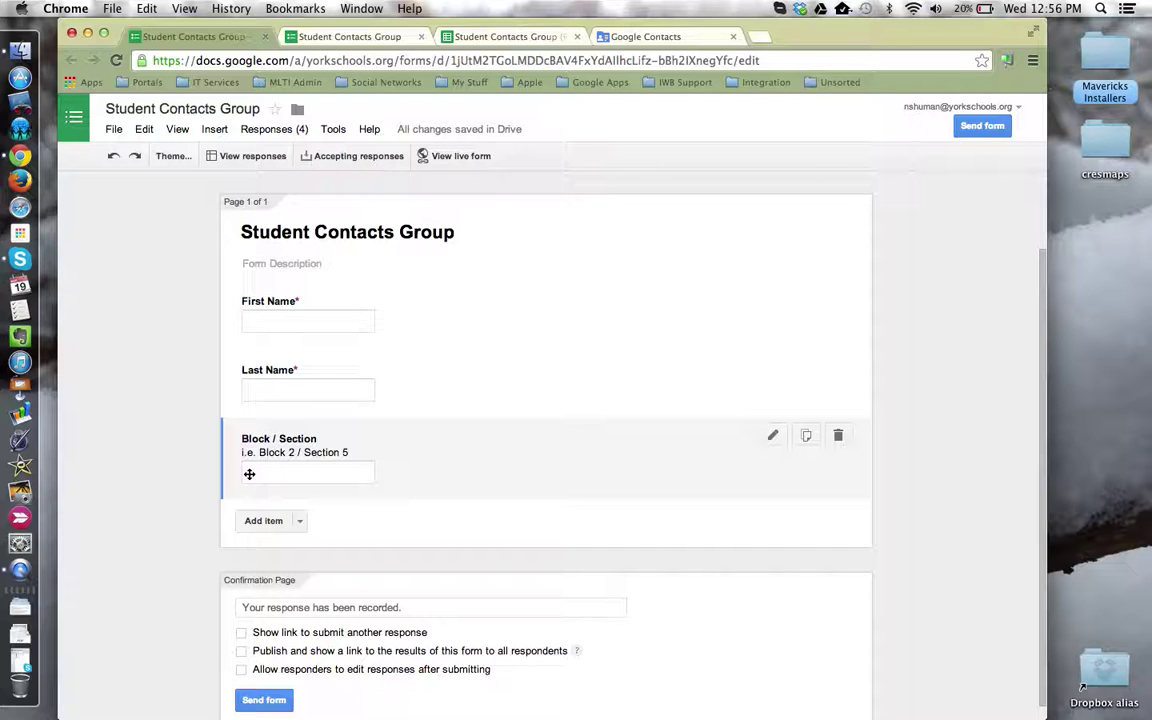
scroll(249, 474, up, 2)
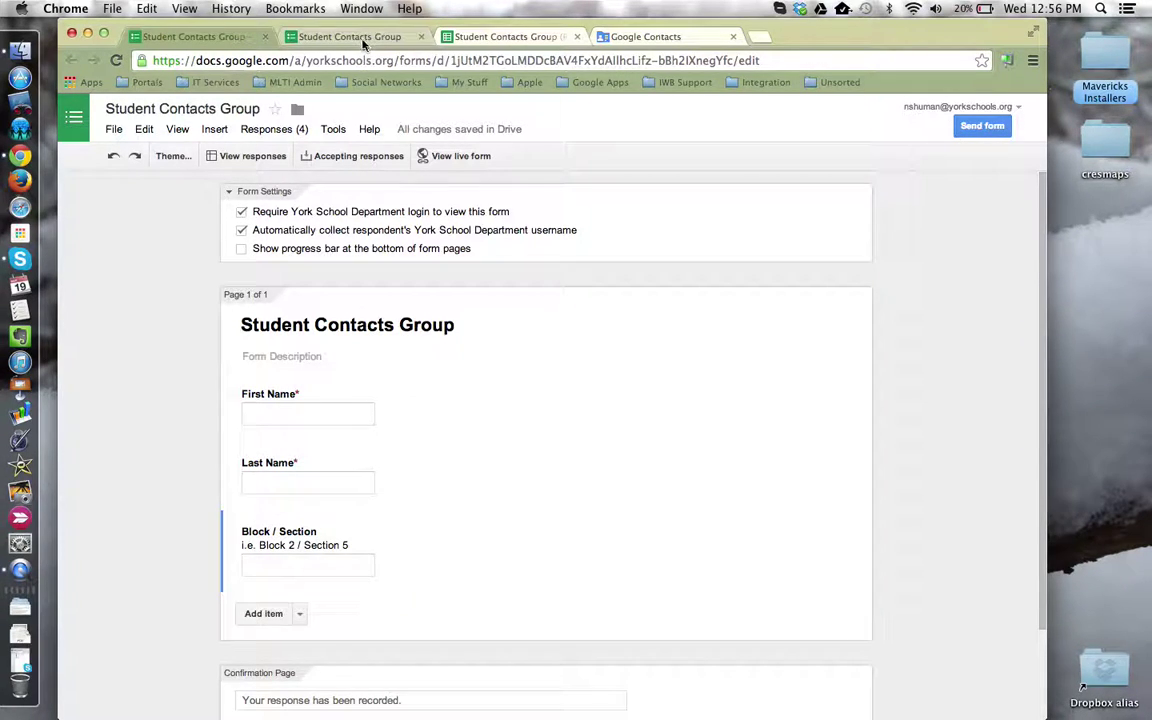
key(ctrl+shift+Tab)
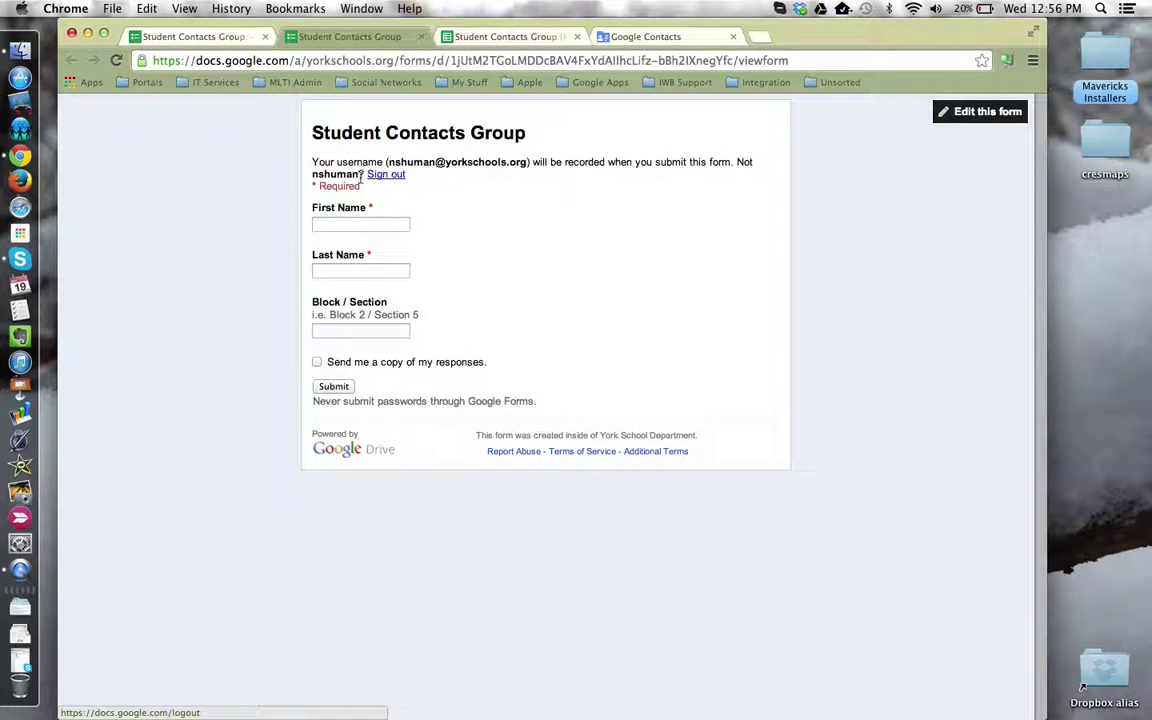
Check the First Name and Last Name fields, then view the four-response Responses spreadsheet
click(321, 225)
click(333, 269)
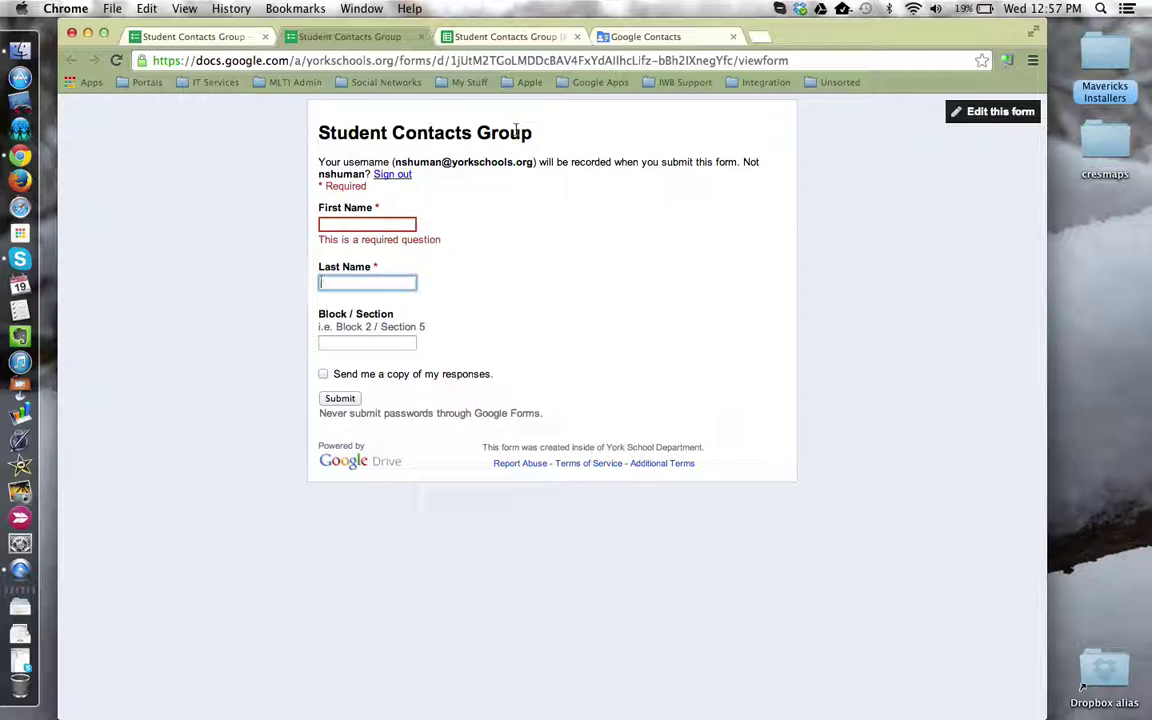
click(511, 38)
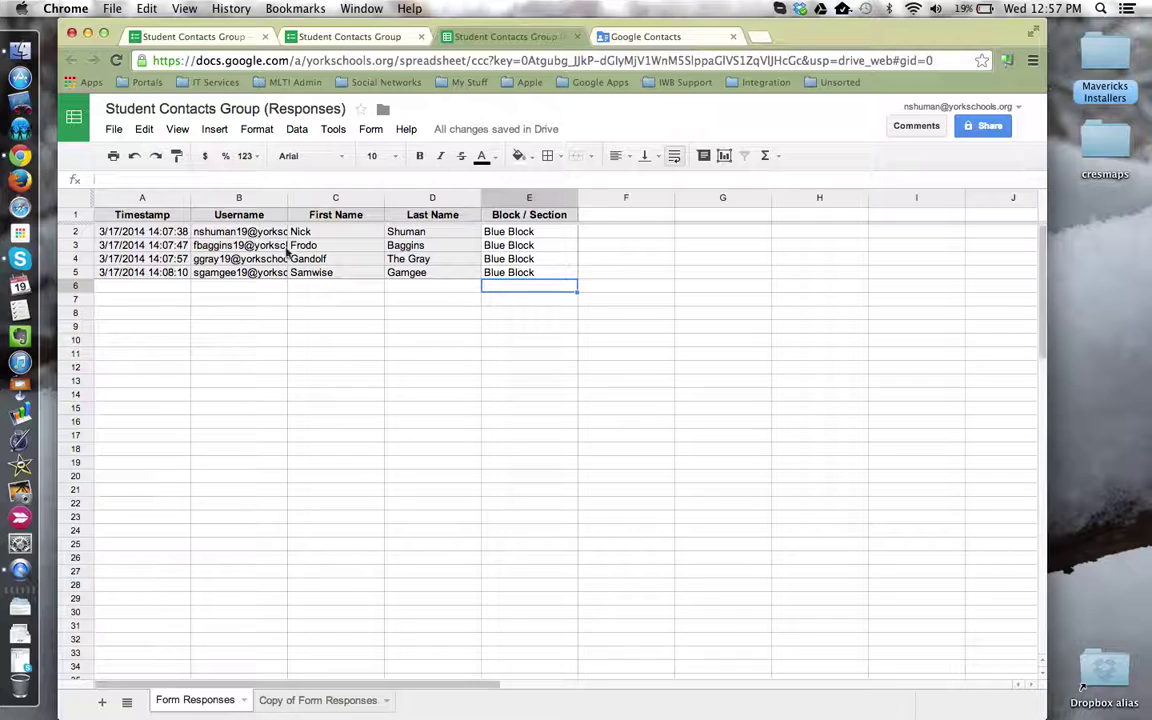
Copy the four student usernames in cells B2:B5 of the Username column
click(257, 200)
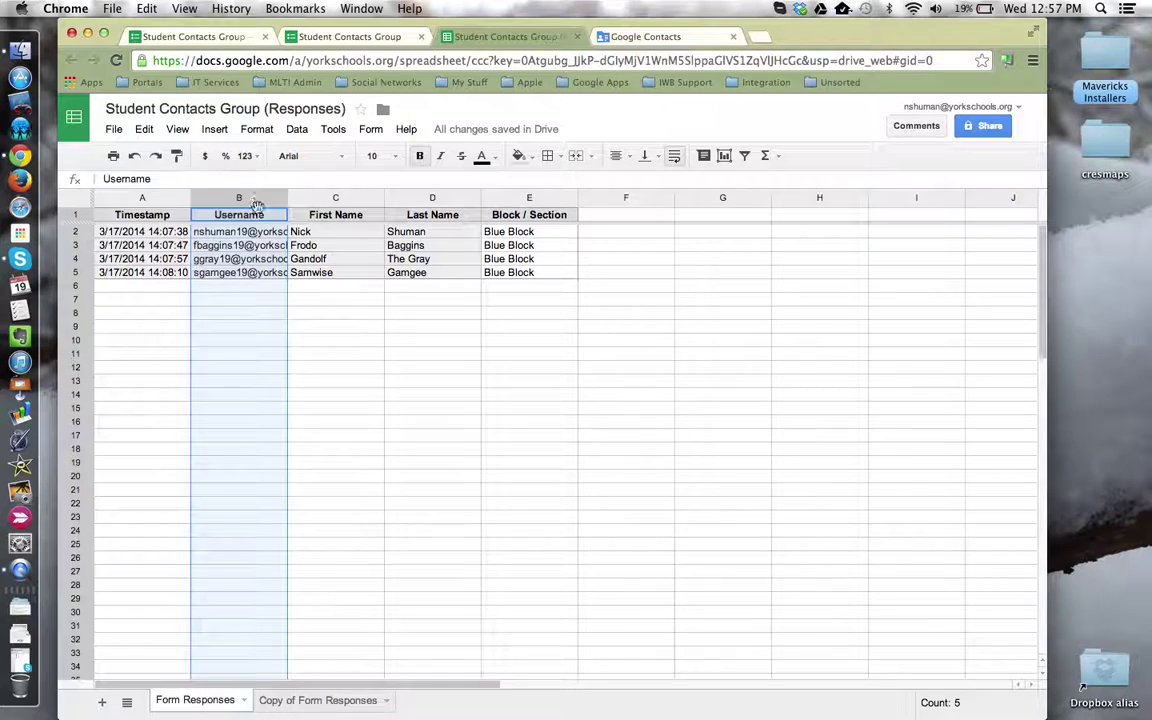
click(263, 307)
click(268, 229)
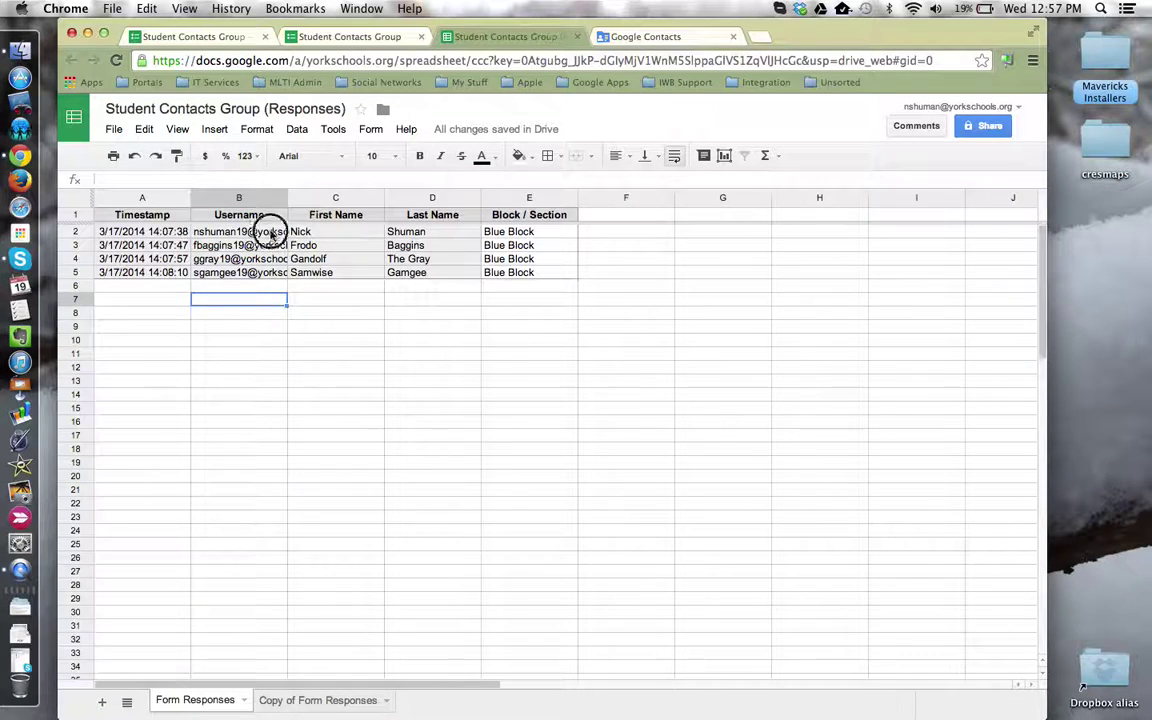
shift+click(268, 272)
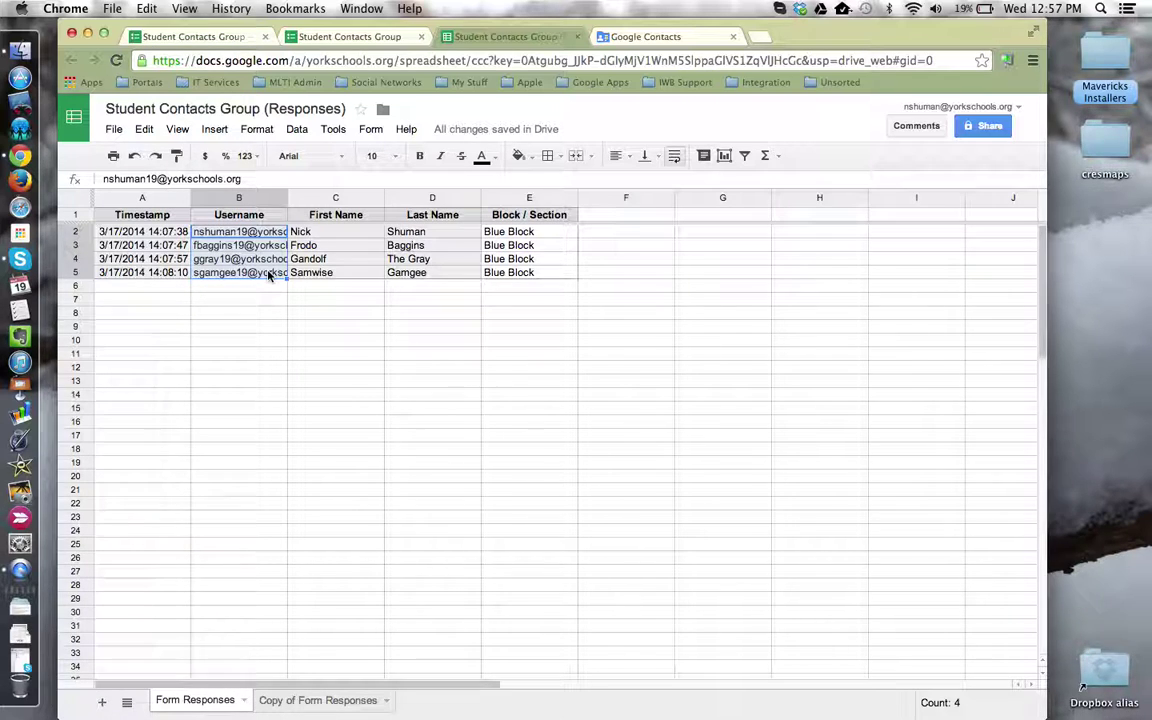
key(super+c)
Paste the four copied usernames into Blue Block Students and add them, then view the IT Services group
click(672, 40)
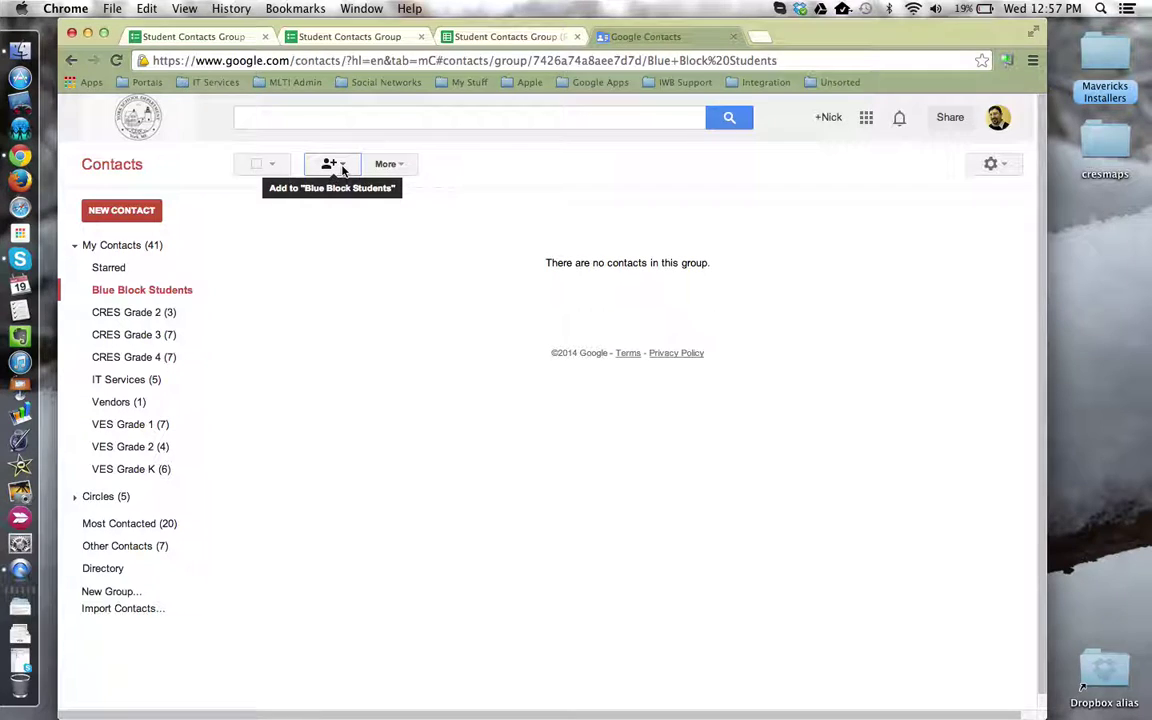
click(342, 170)
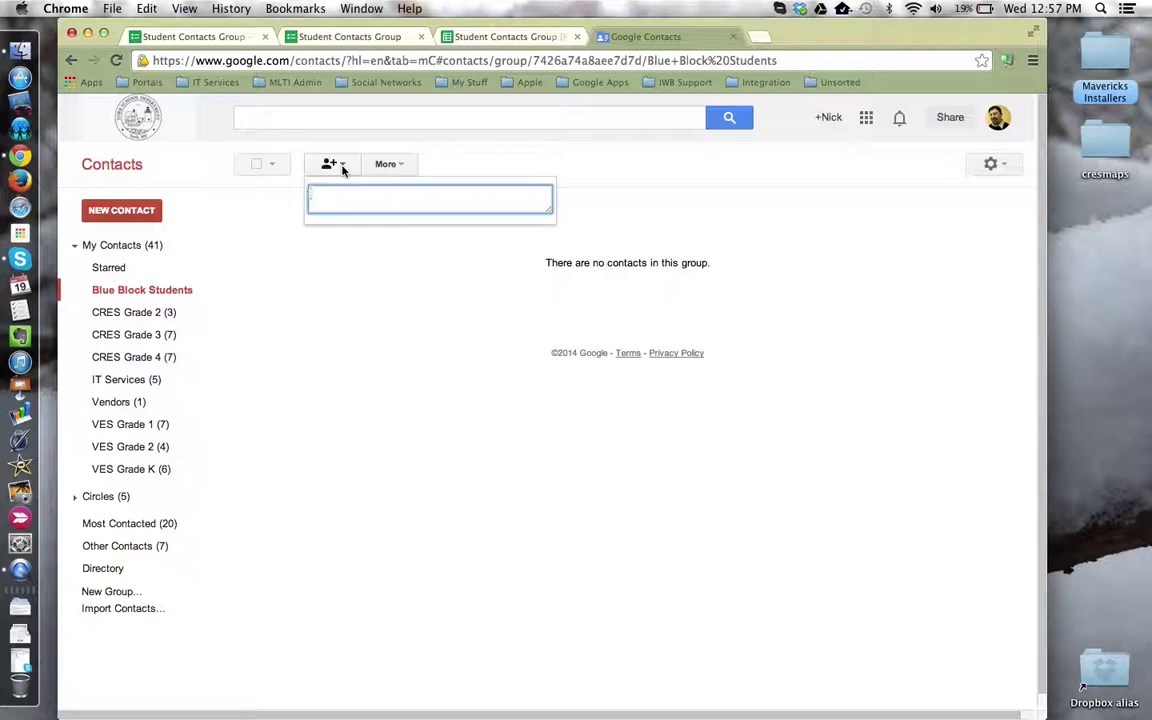
key(super+v)
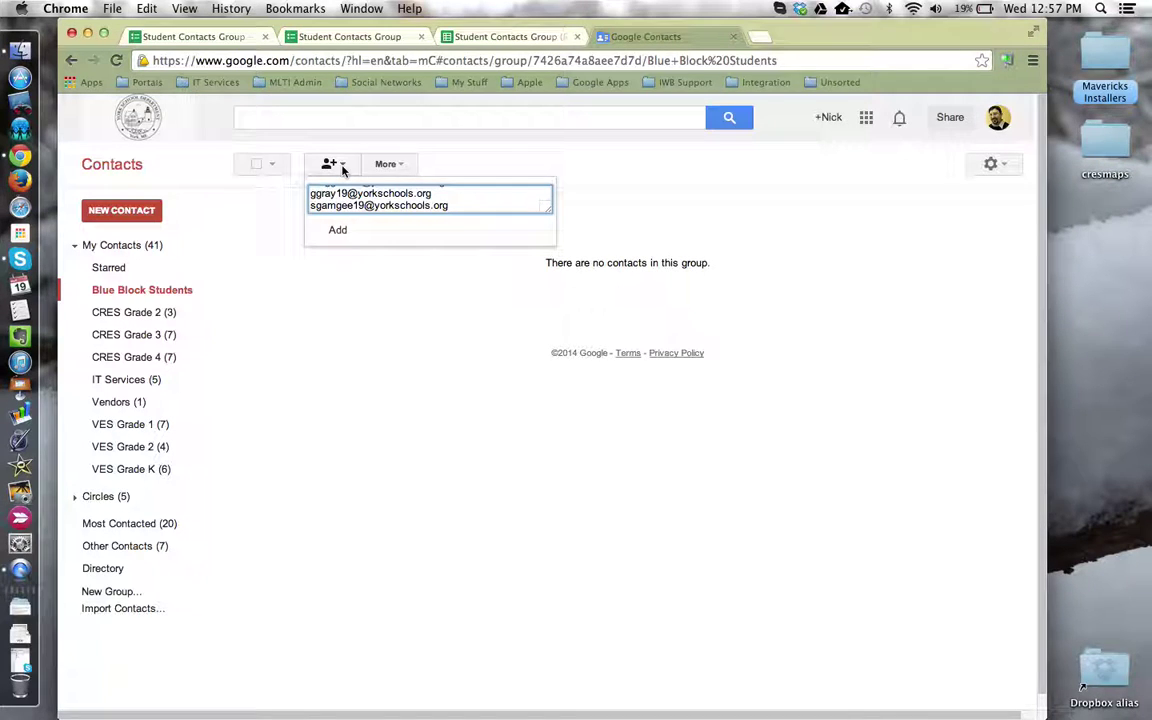
click(338, 231)
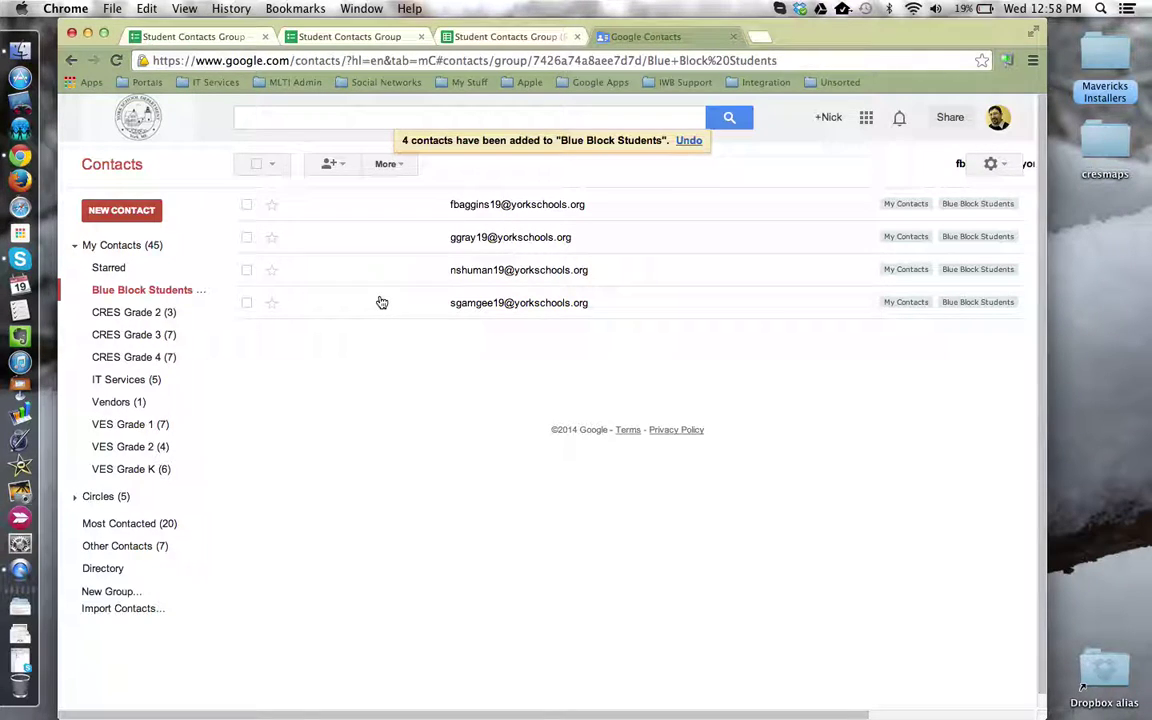
click(138, 387)
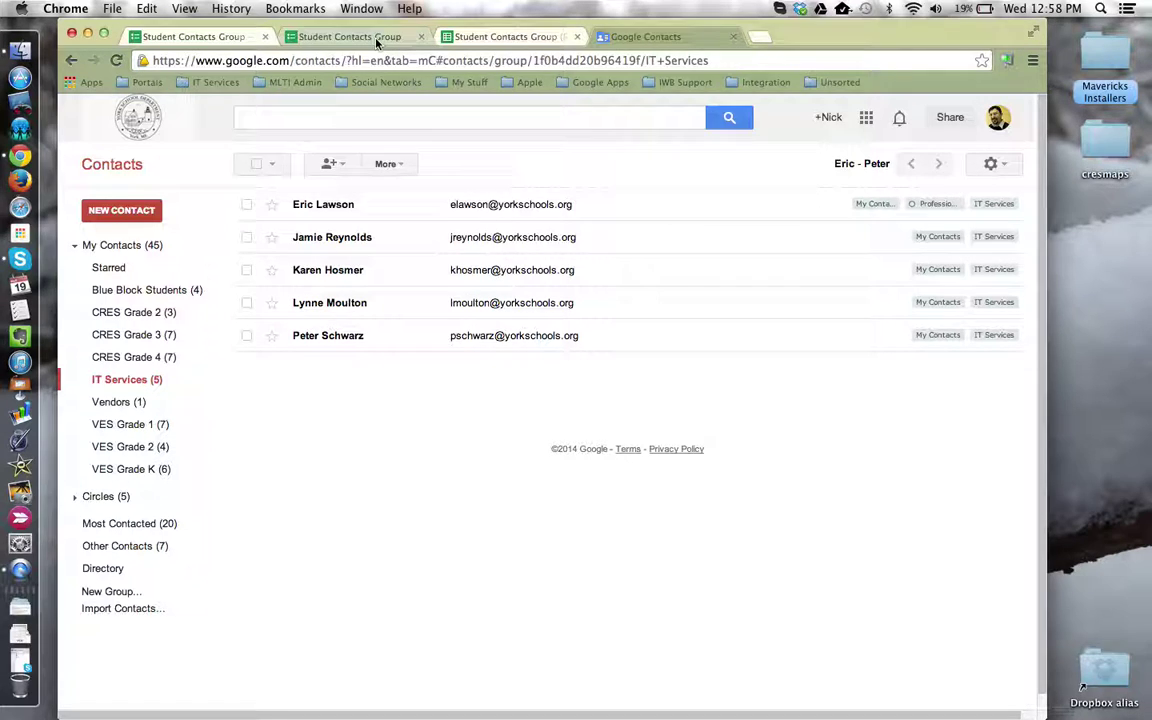
Return to the Student Contacts Group form editor
click(241, 41)
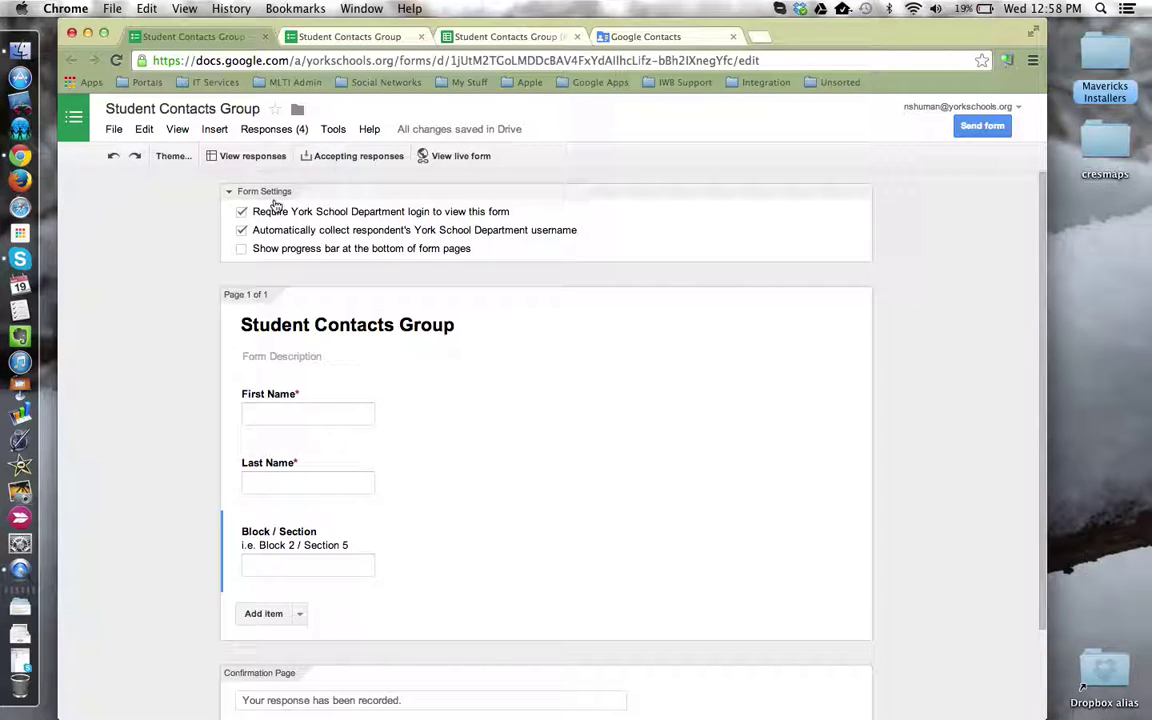
Go through the live form to the Responses sheet and reselect usernames B2:B5
click(380, 37)
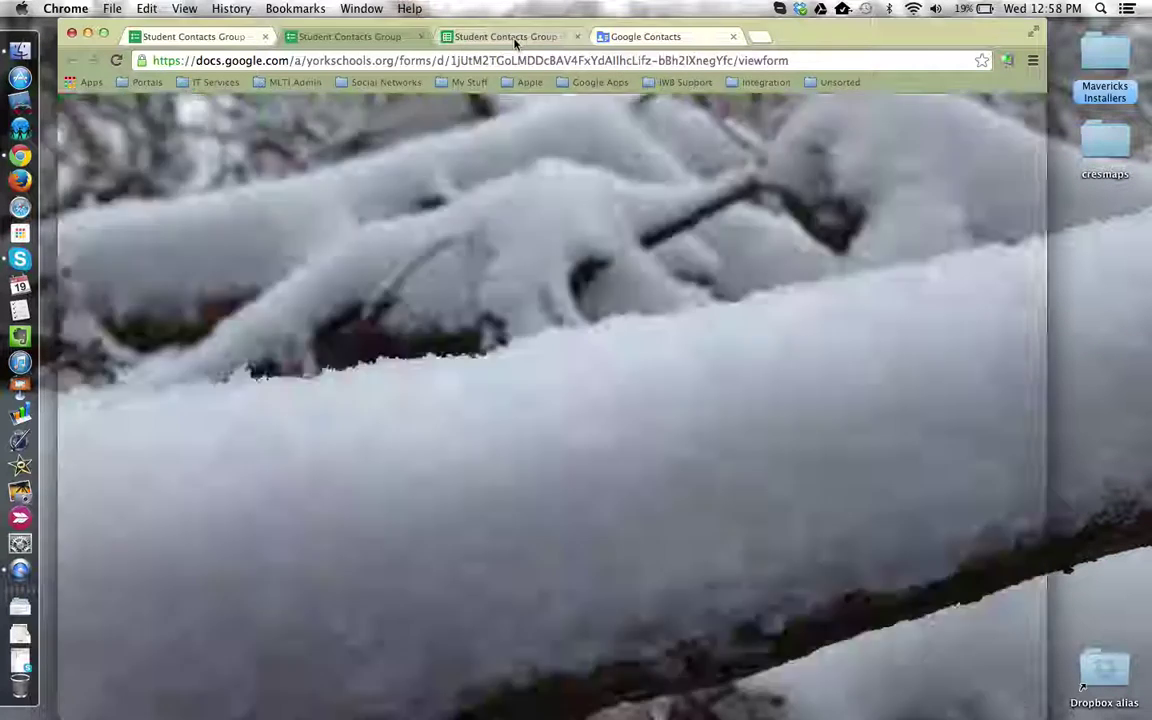
click(510, 37)
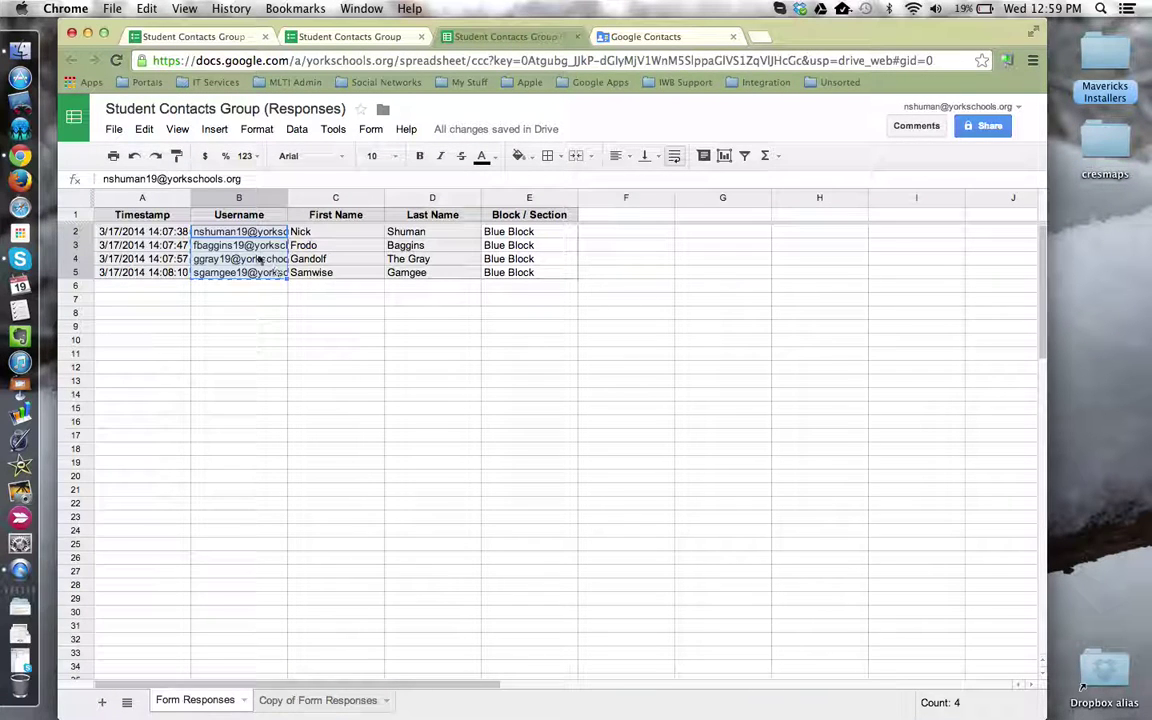
click(213, 300)
click(230, 233)
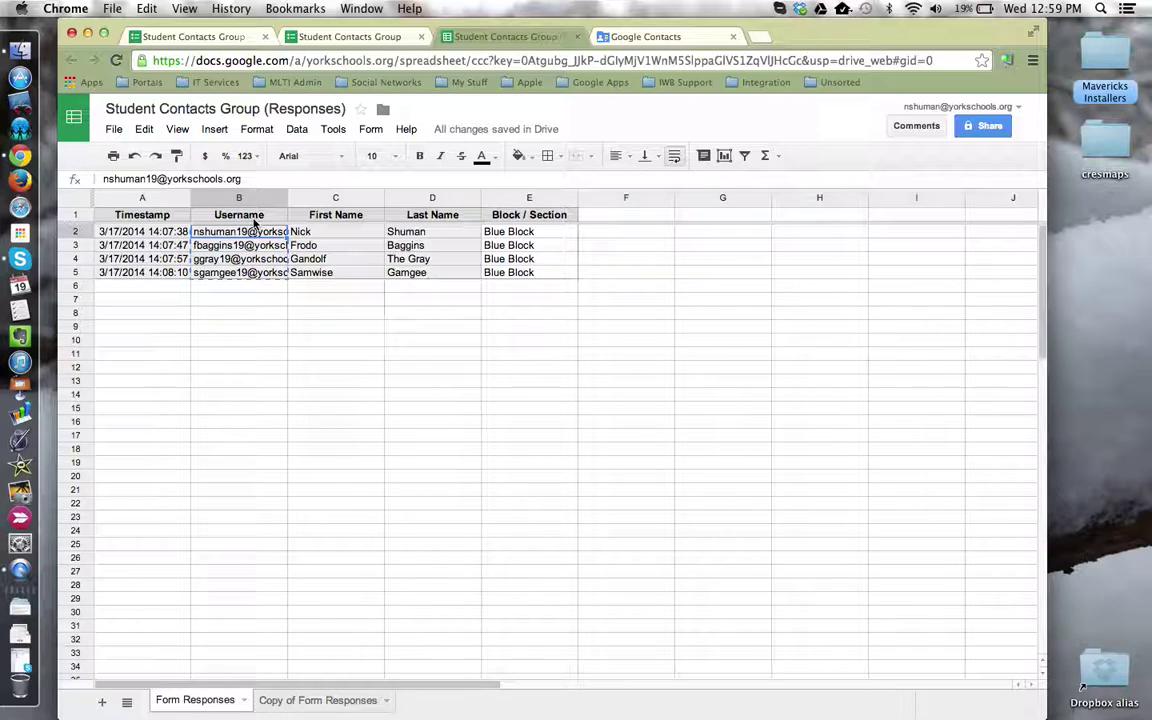
shift+click(245, 274)
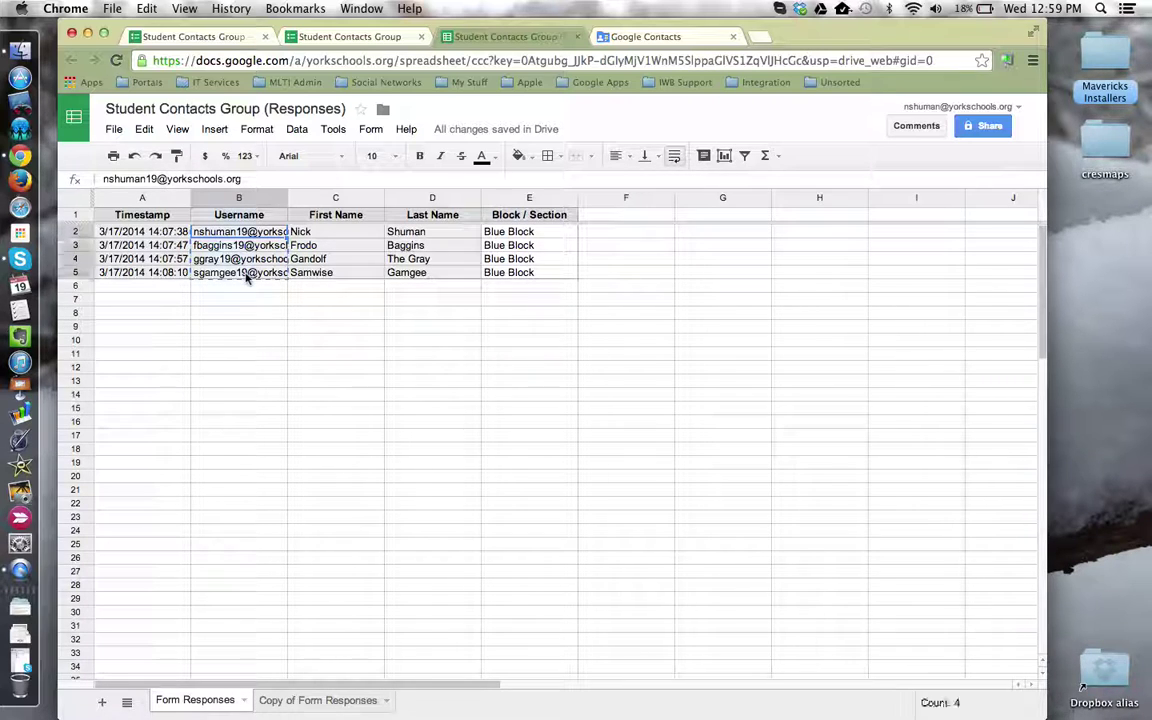
Open Blue Block Students in Google Contacts to confirm its four student email contacts
click(677, 42)
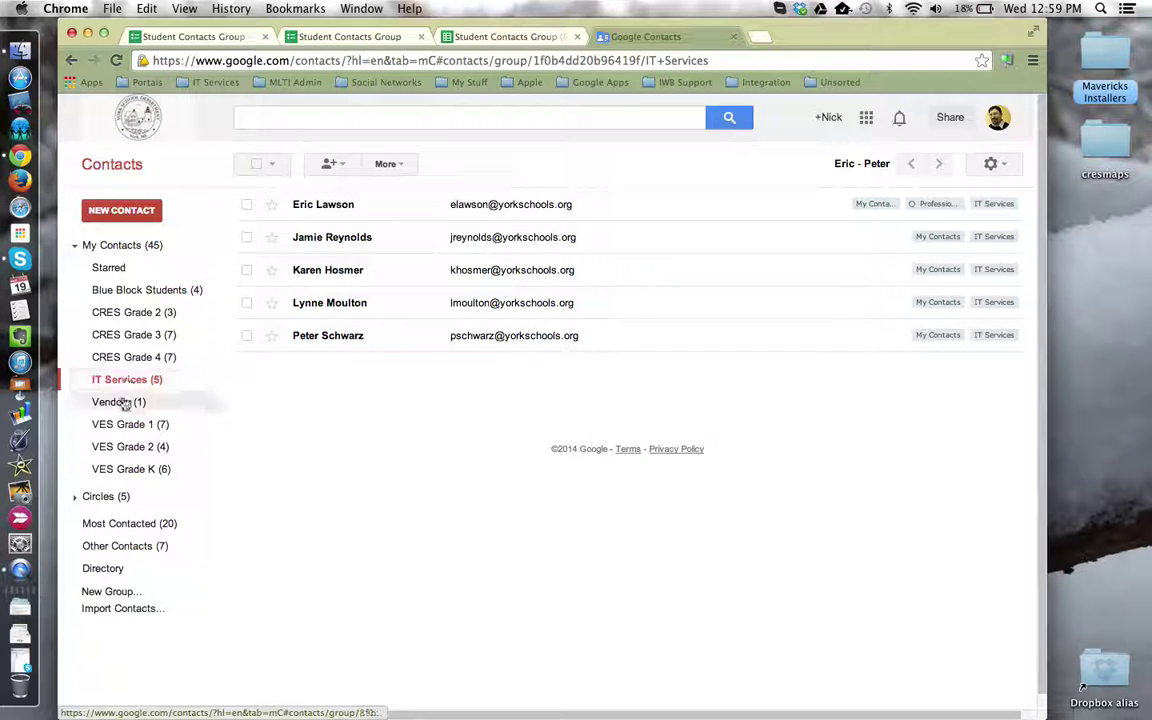
click(143, 294)
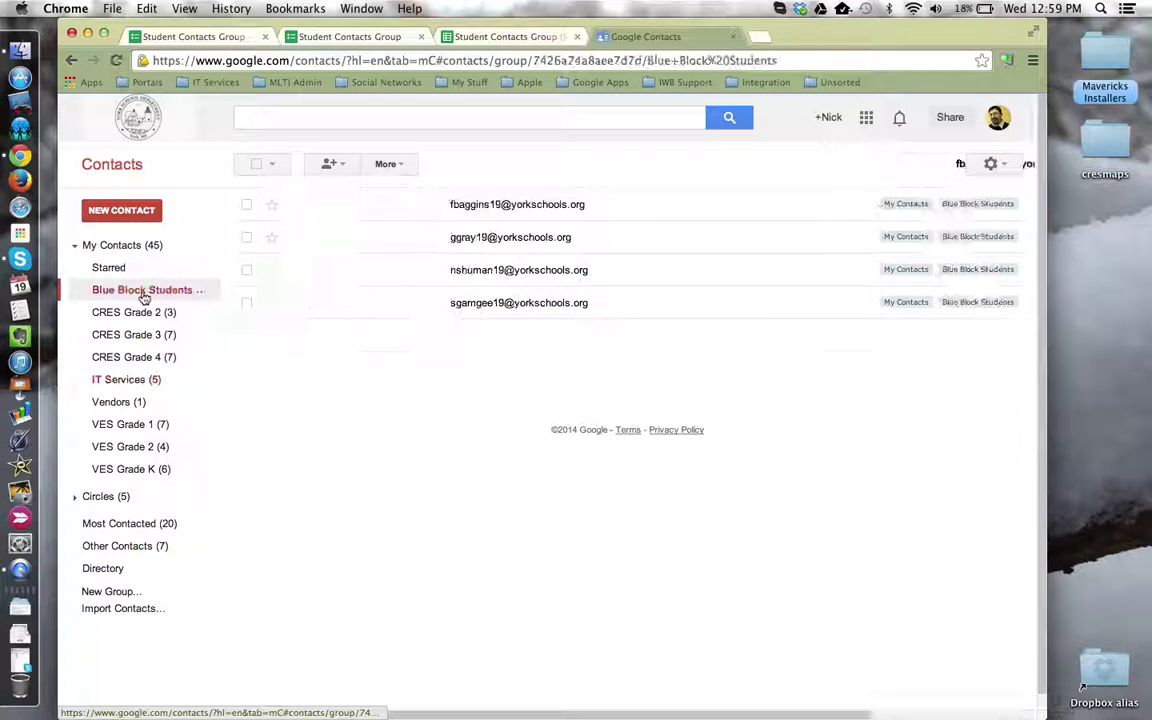